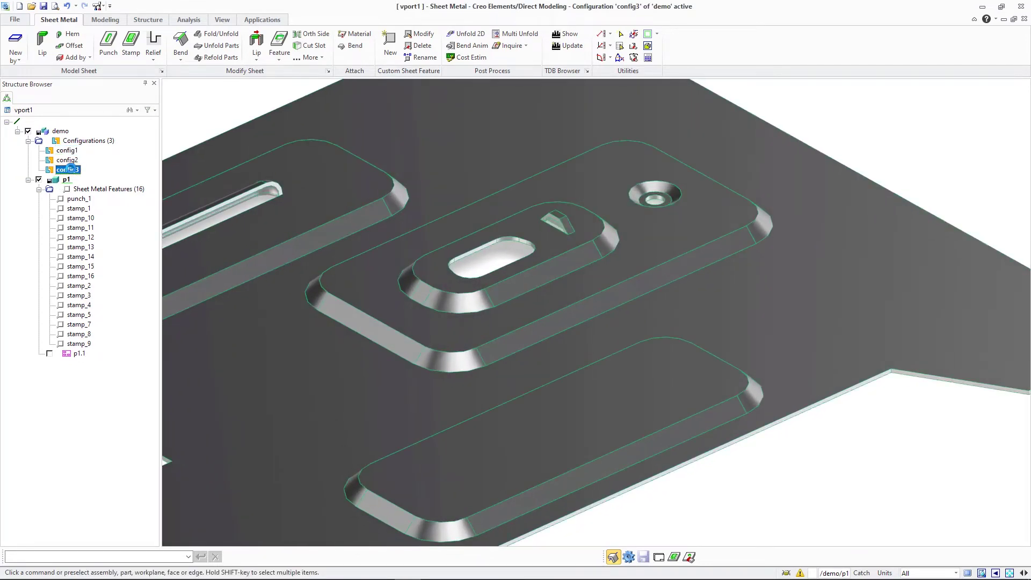
# - Stamp a Louver Simple tool of length 50, height 6 and direction UP in the middle of the empty rounded embossing
pyautogui.click(133, 46)
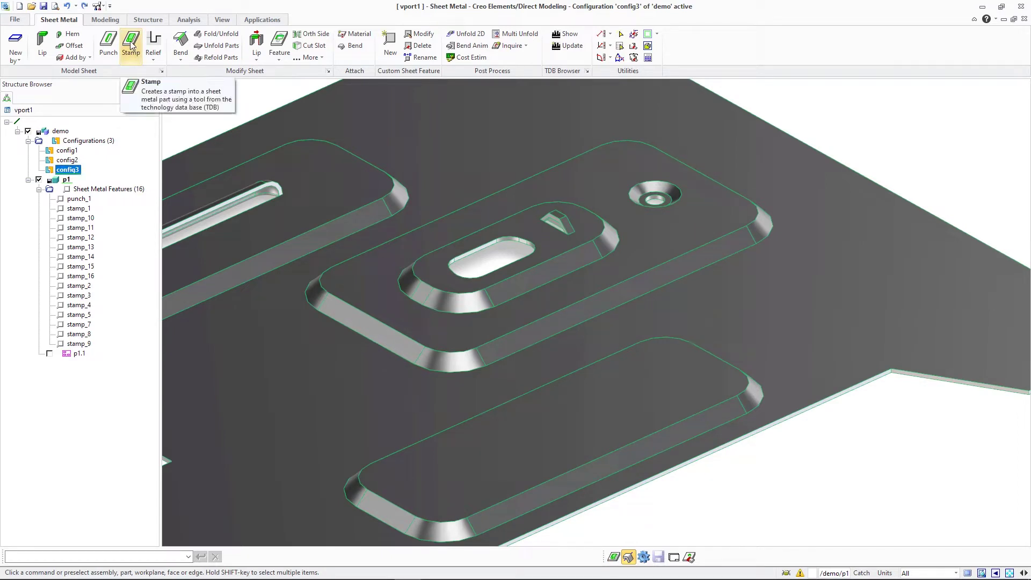
pyautogui.click(541, 439)
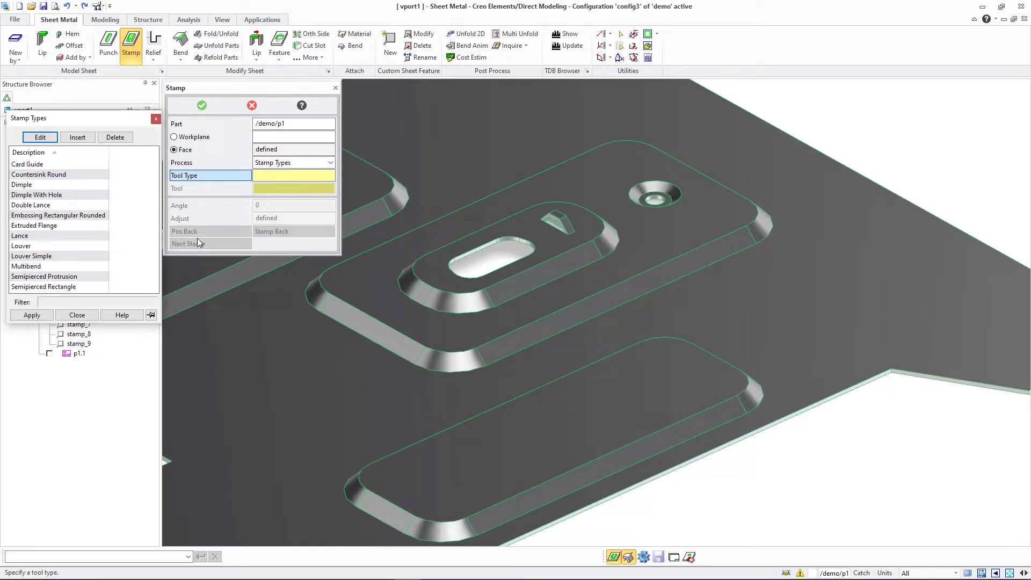
pyautogui.doubleClick(66, 257)
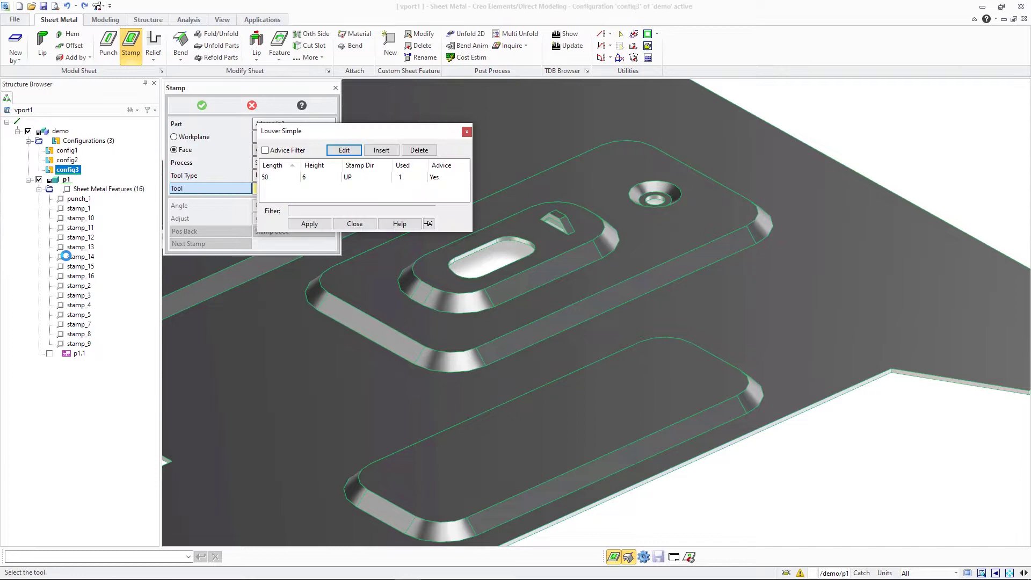
pyautogui.click(311, 225)
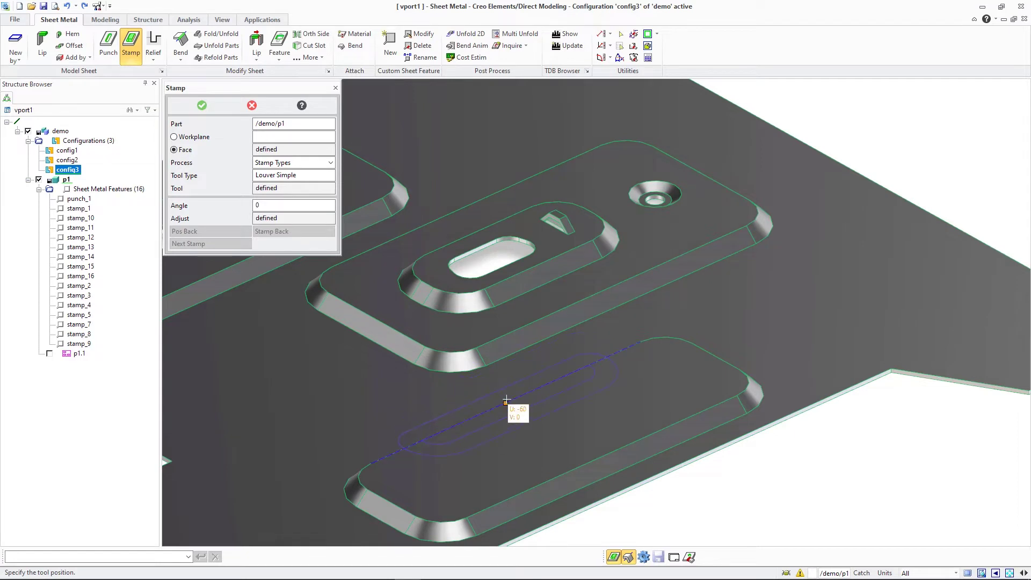
pyautogui.click(553, 430)
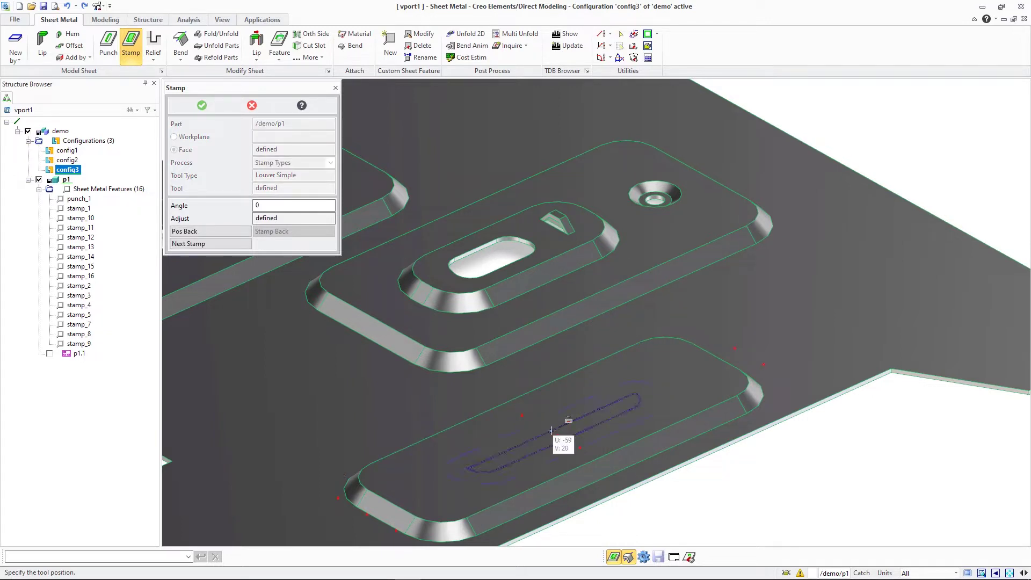
pyautogui.middleClick(552, 427)
# - Activate config1 and enable detailed tool display in flats by running (sha_set_flat_tool_show_detail t)
pyautogui.doubleClick(81, 151)
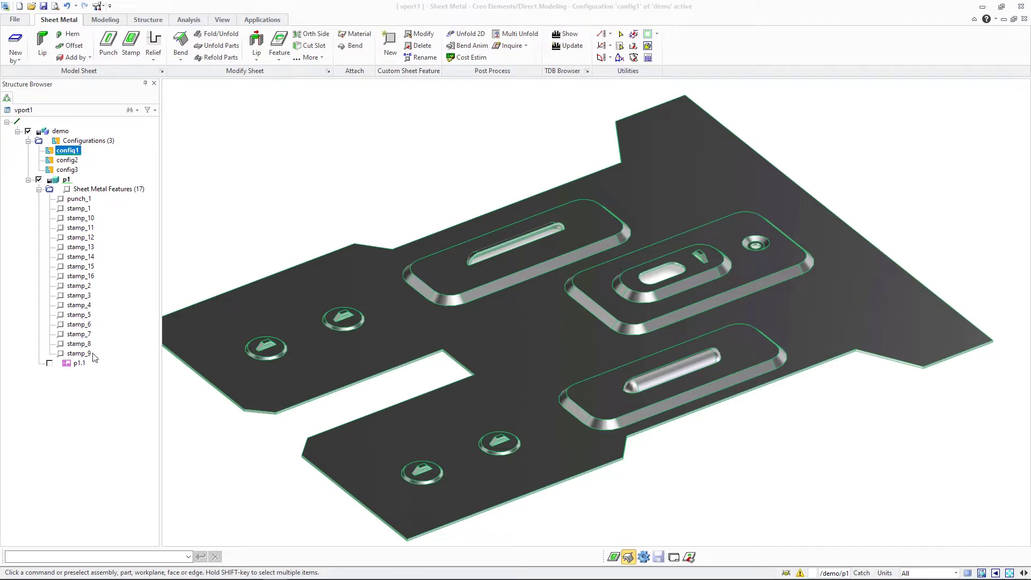
pyautogui.click(43, 554)
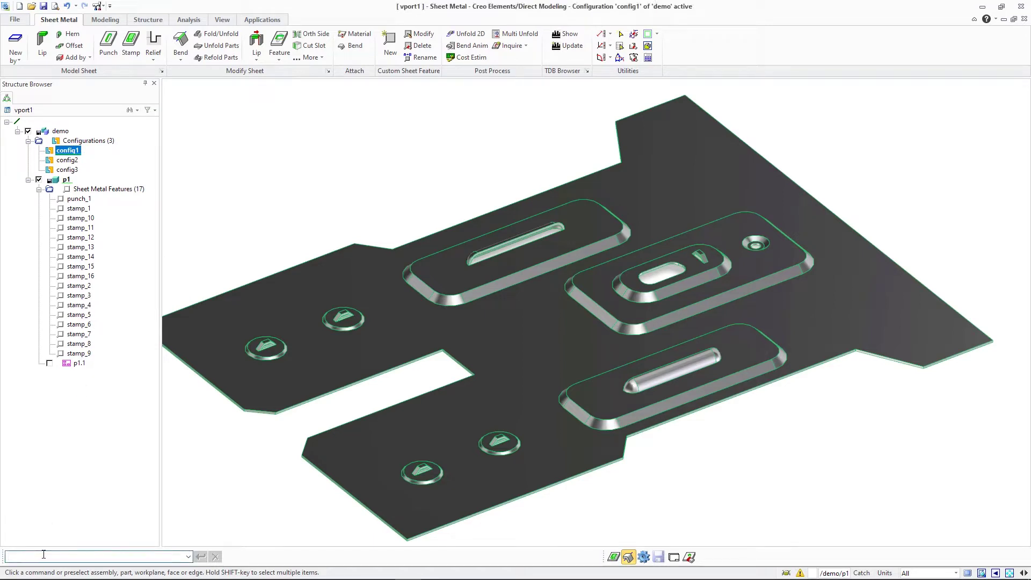
pyautogui.write('(sha_set_flat_tool_show_detail t)')
pyautogui.press('Return')
# - Unfold the sheet metal part to a workplane from its main face, and hide the demo assembly briefly to inspect the flat
pyautogui.click(468, 35)
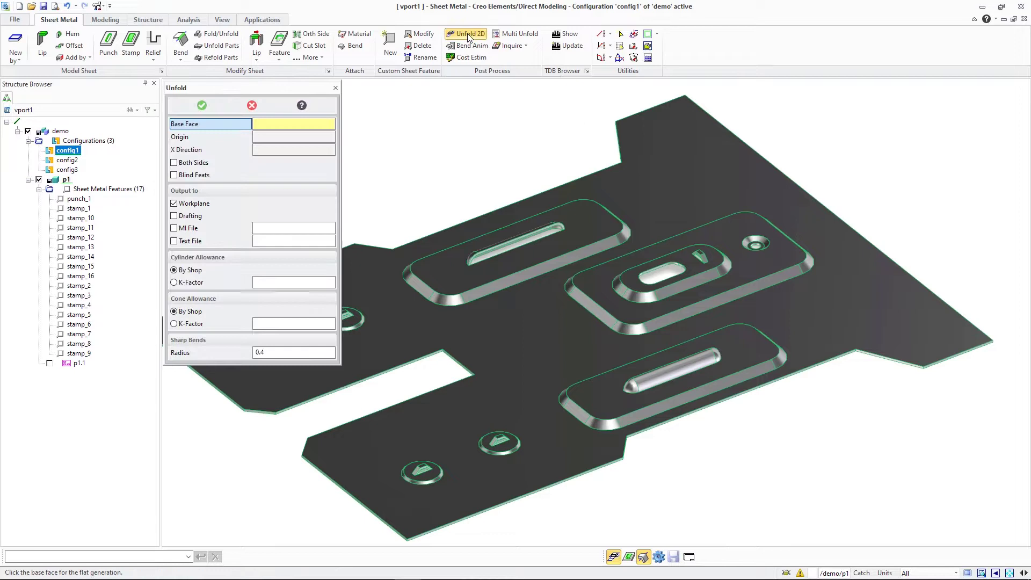
pyautogui.click(409, 316)
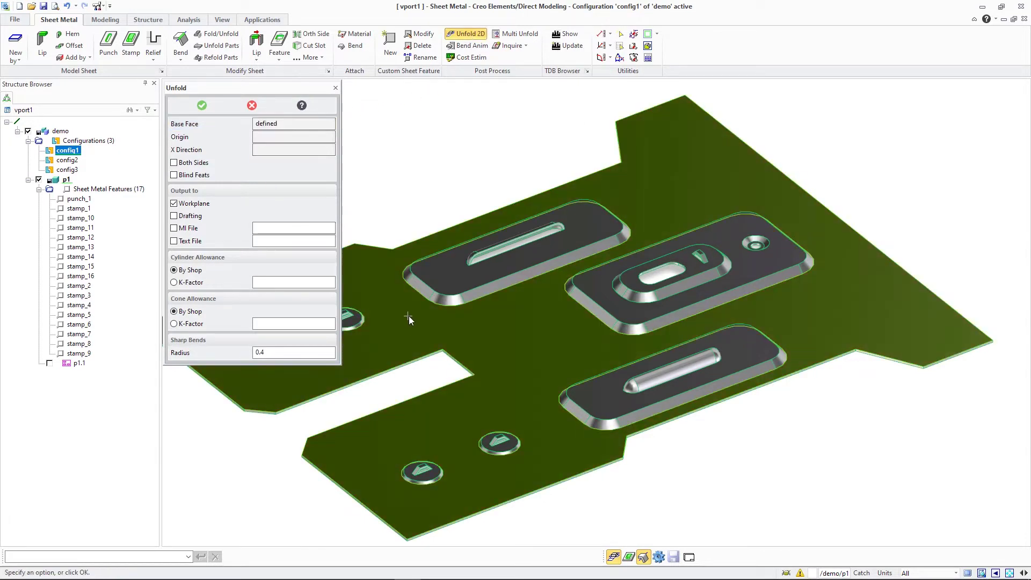
pyautogui.click(28, 141)
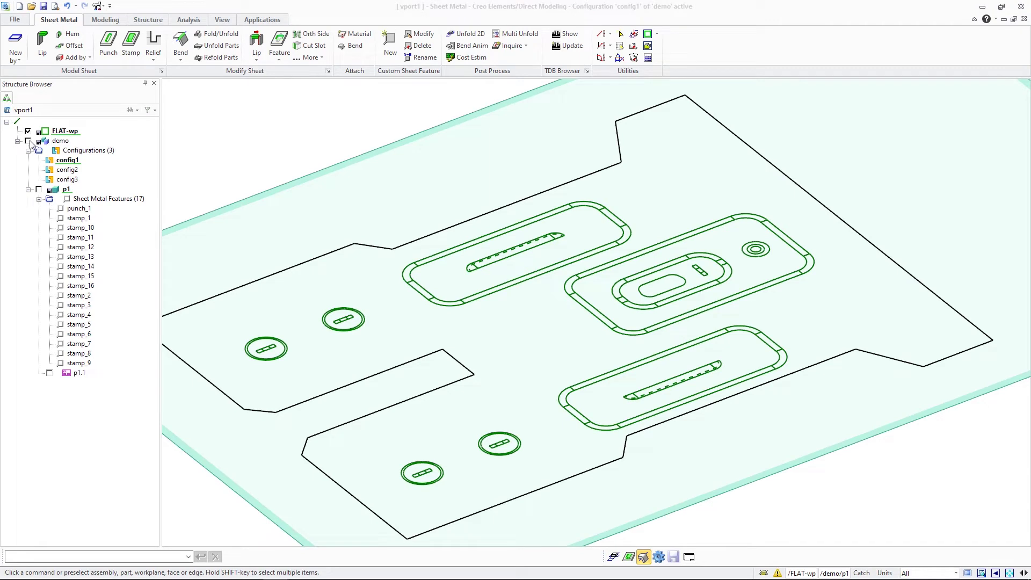
pyautogui.click(28, 141)
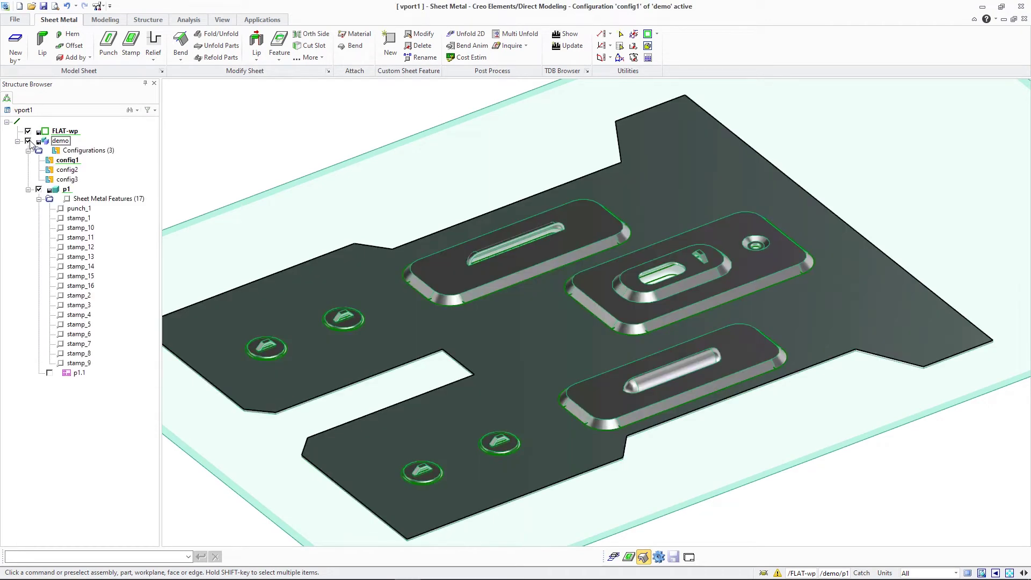
# - Disable detailed tool display in flats by running (sha_set_flat_tool_show_detail nil)
pyautogui.click(30, 554)
pyautogui.write('(sha_set_flat_tool_show_detail nil)')
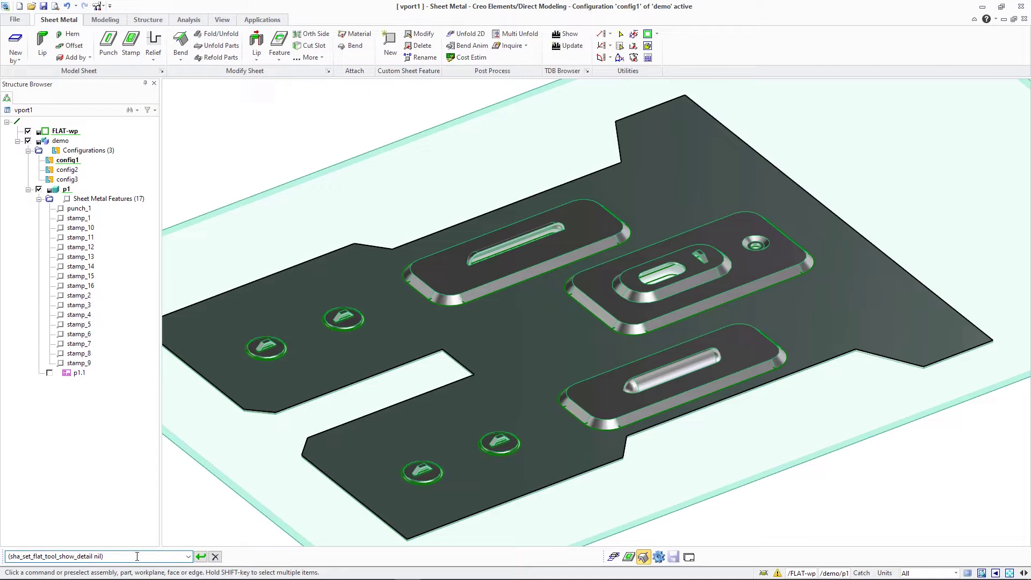
pyautogui.press('Return')
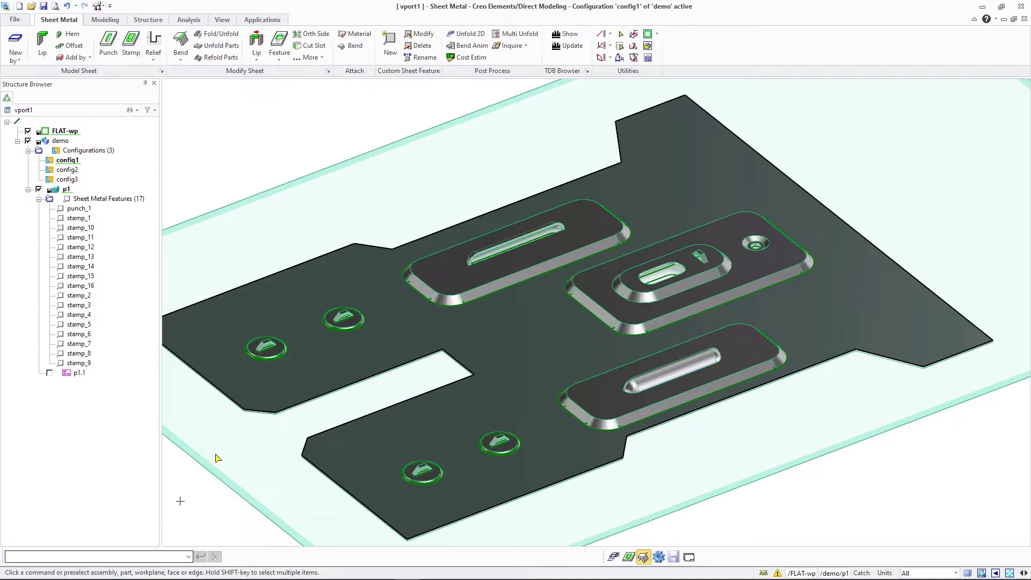
# - Unfold the part to a workplane again from its main face and inspect the simplified flat with the demo assembly temporarily hidden
pyautogui.click(470, 34)
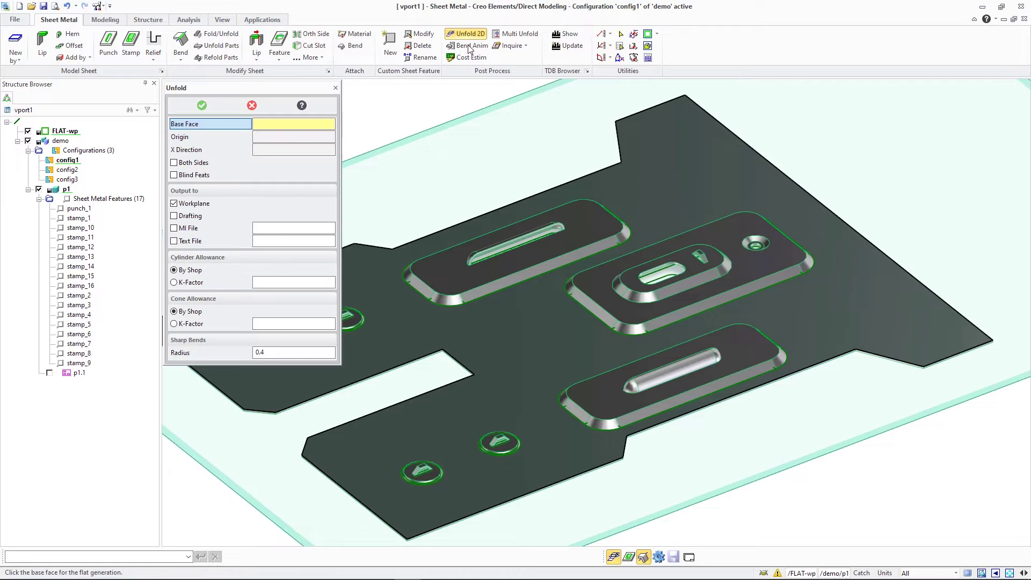
pyautogui.click(410, 328)
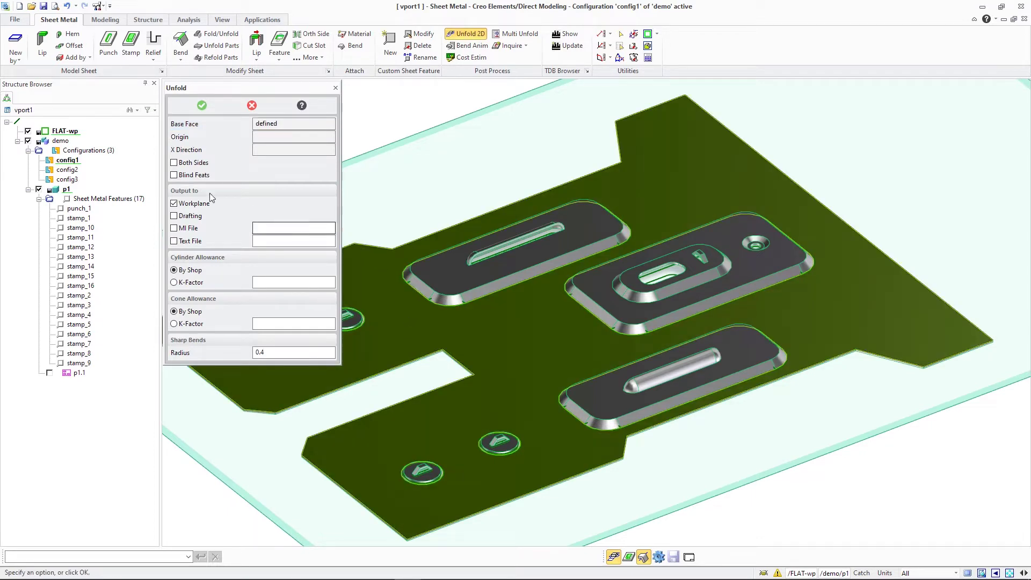
pyautogui.click(28, 141)
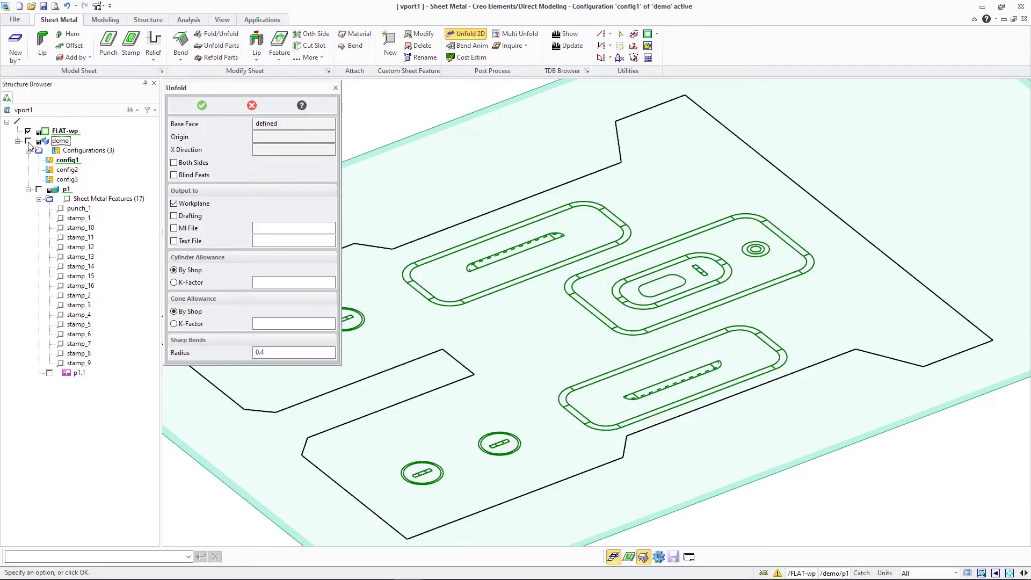
pyautogui.click(202, 105)
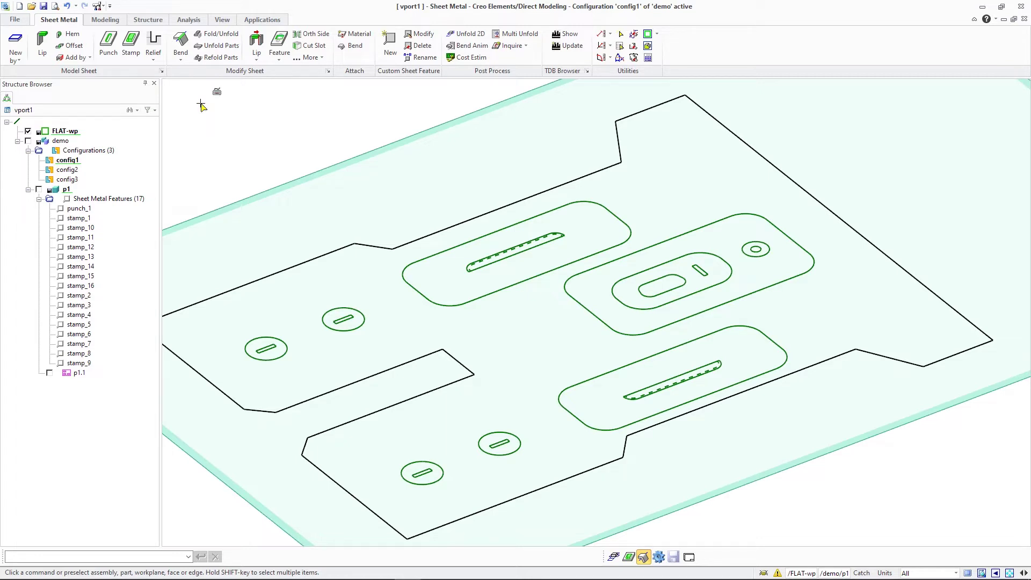
pyautogui.click(28, 141)
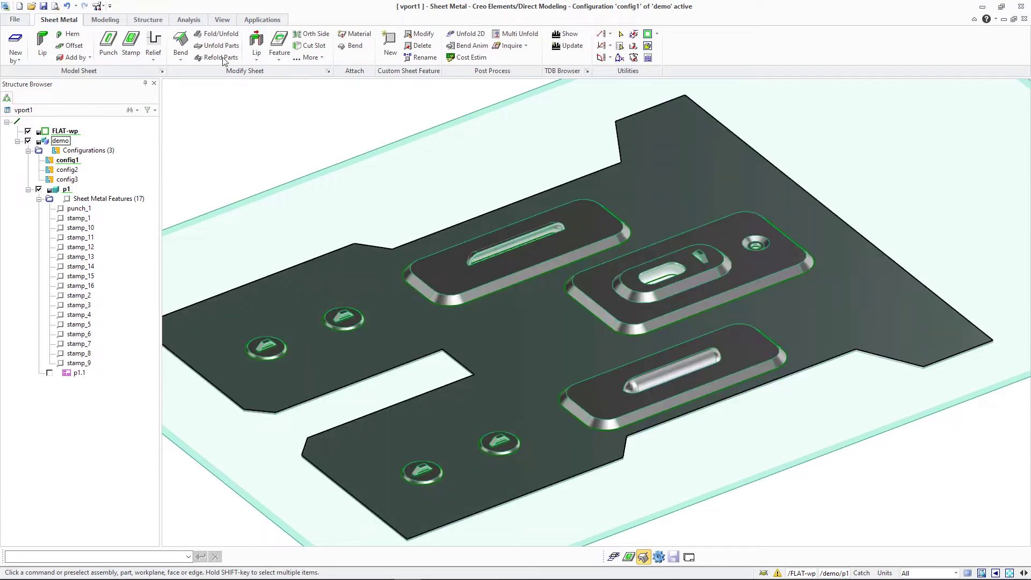
# - Switch to the Annotation module and enable single feature attributes in flats by running (sha_set_flat_show_single_feat_attr t)
pyautogui.click(262, 20)
pyautogui.click(56, 54)
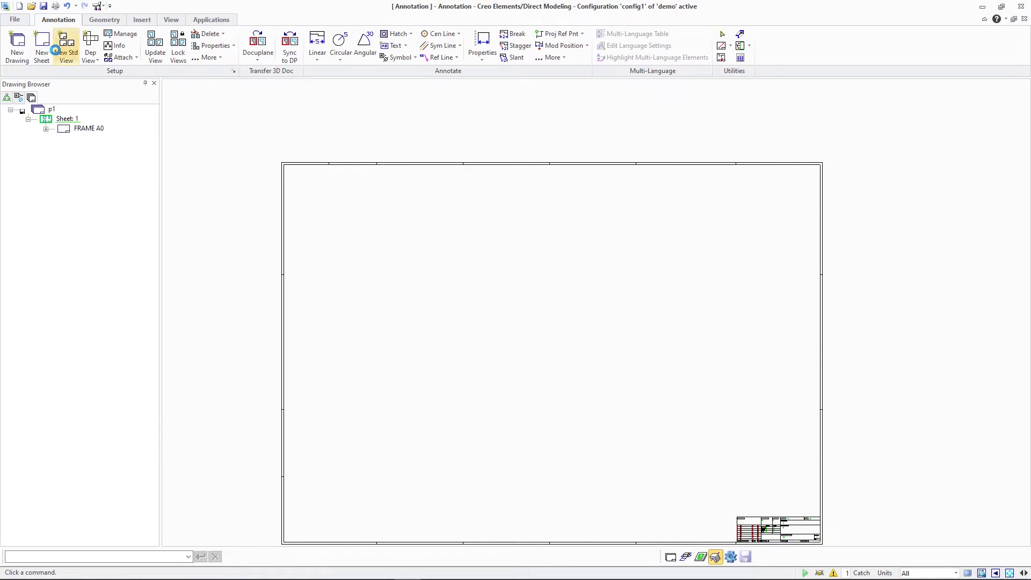
pyautogui.click(43, 555)
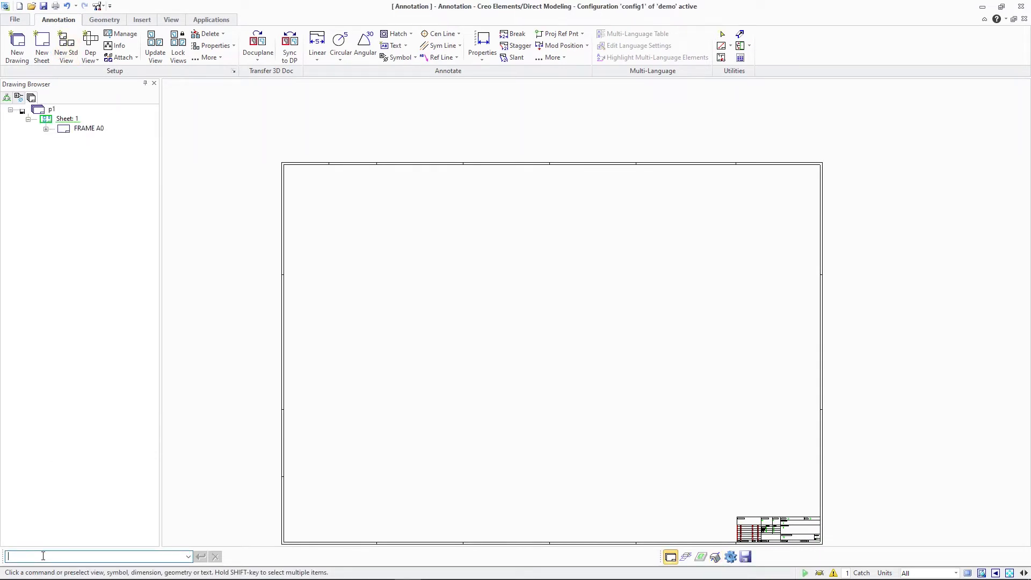
pyautogui.write('(sha_set_flat_show_single_feat_attr t)')
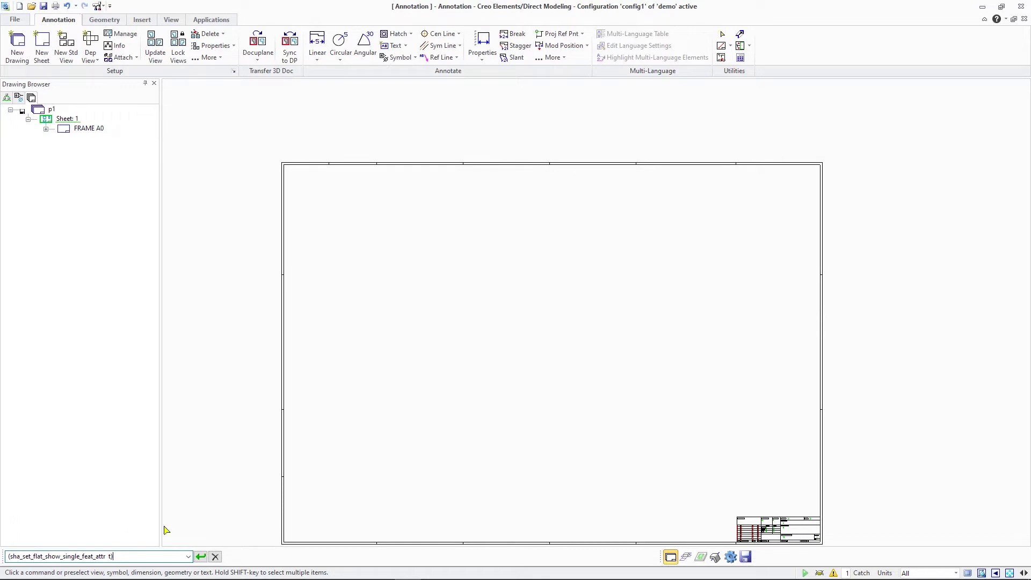
pyautogui.press('Return')
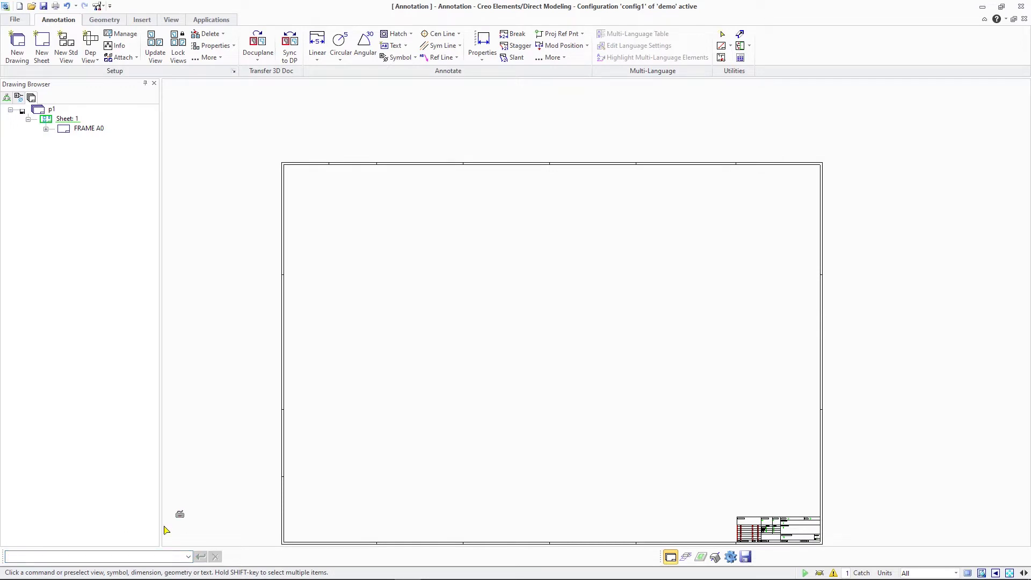
# - Create a flat view from the part's main face and place it in the left half of the A0 drawing sheet
pyautogui.click(91, 61)
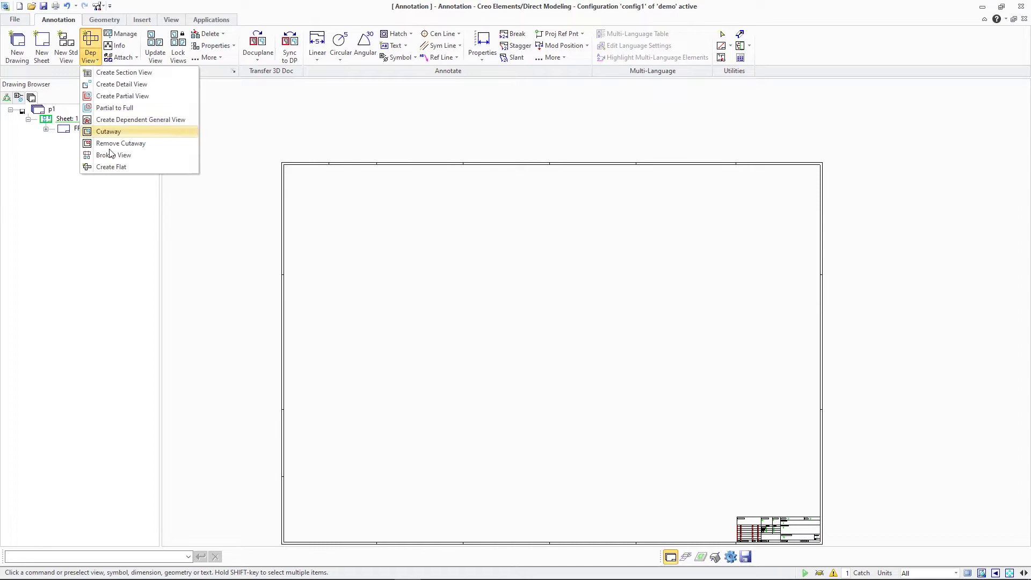
pyautogui.click(109, 166)
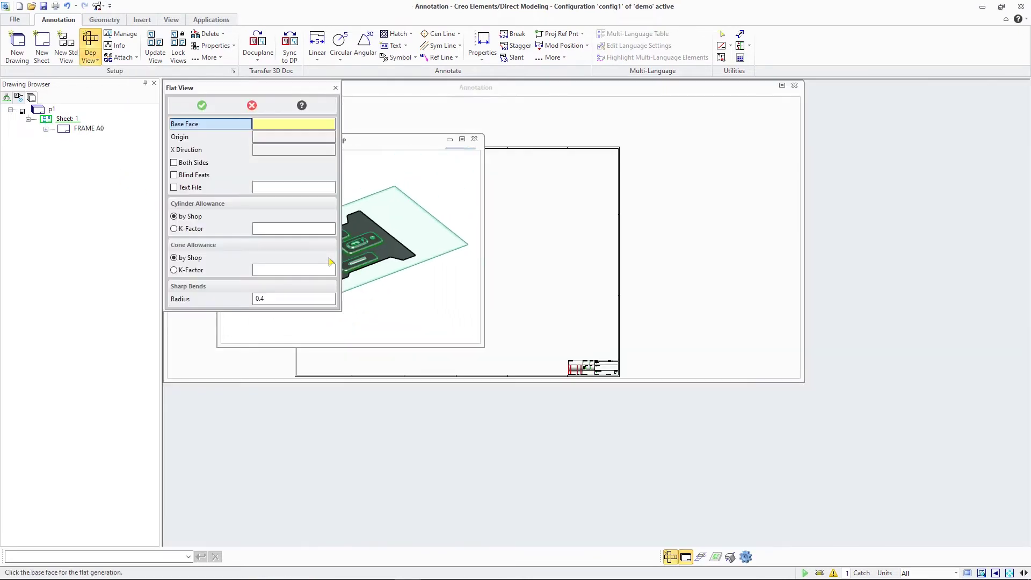
pyautogui.click(391, 246)
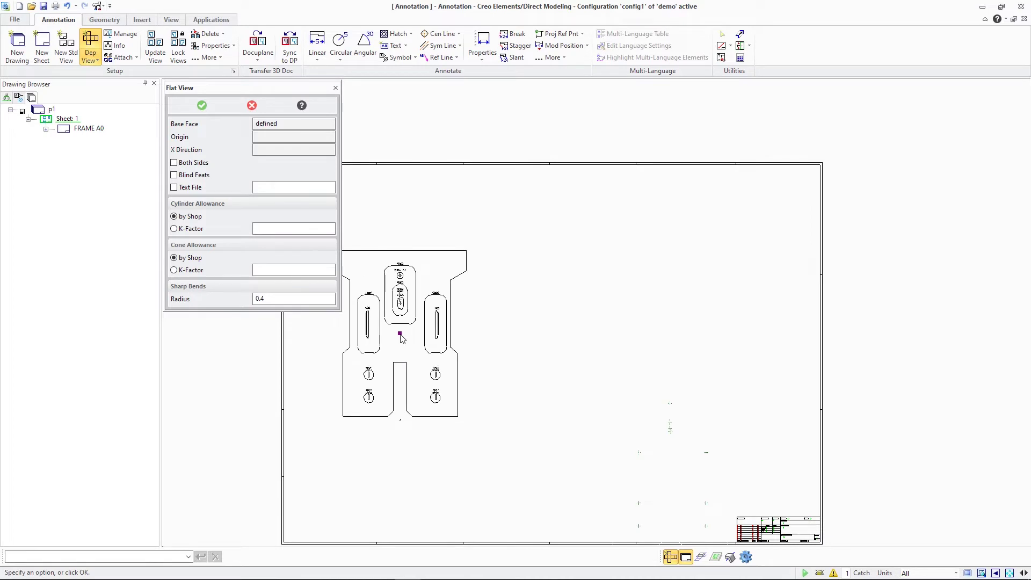
pyautogui.click(399, 332)
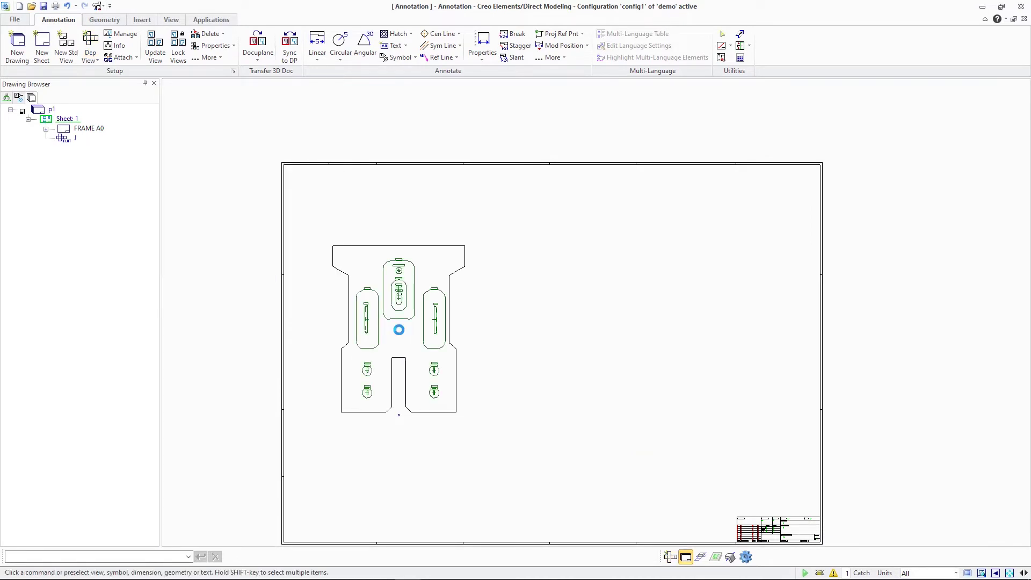
pyautogui.scroll(8, 392, 337)
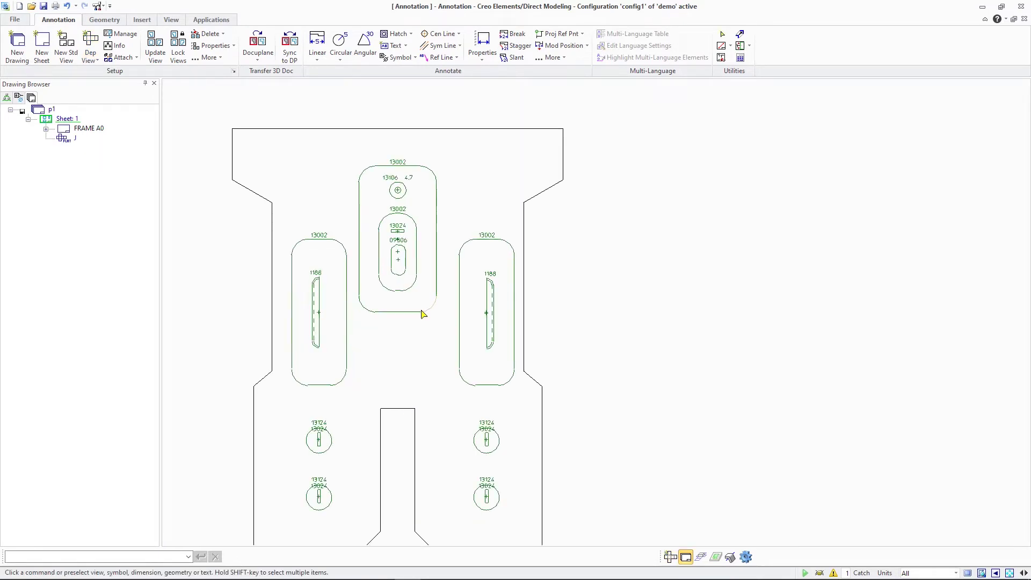
pyautogui.scroll(2, 432, 192)
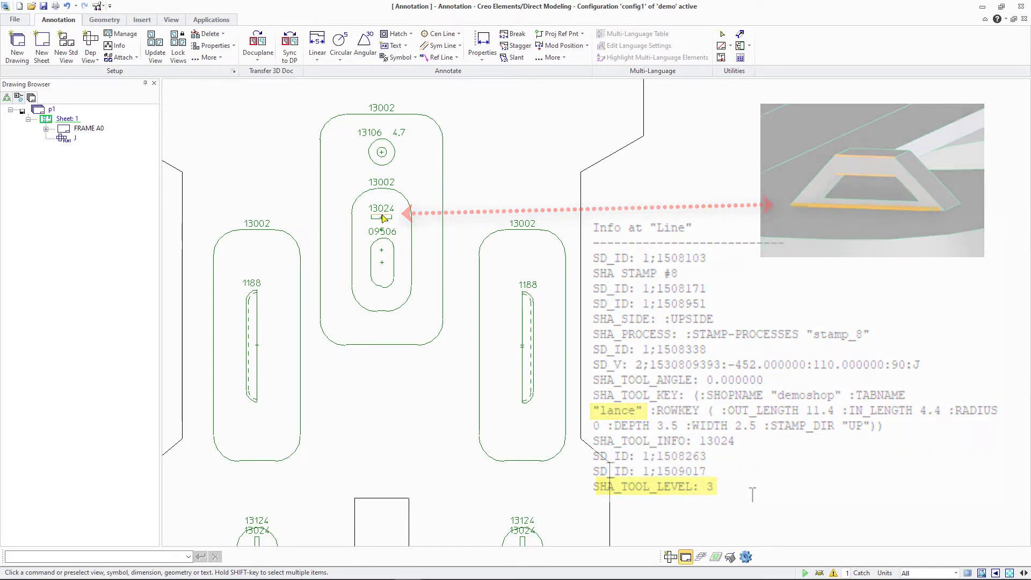
# - Return to the Sheet Metal module and activate config3 with the FLAT-wp workplane hidden
pyautogui.click(214, 21)
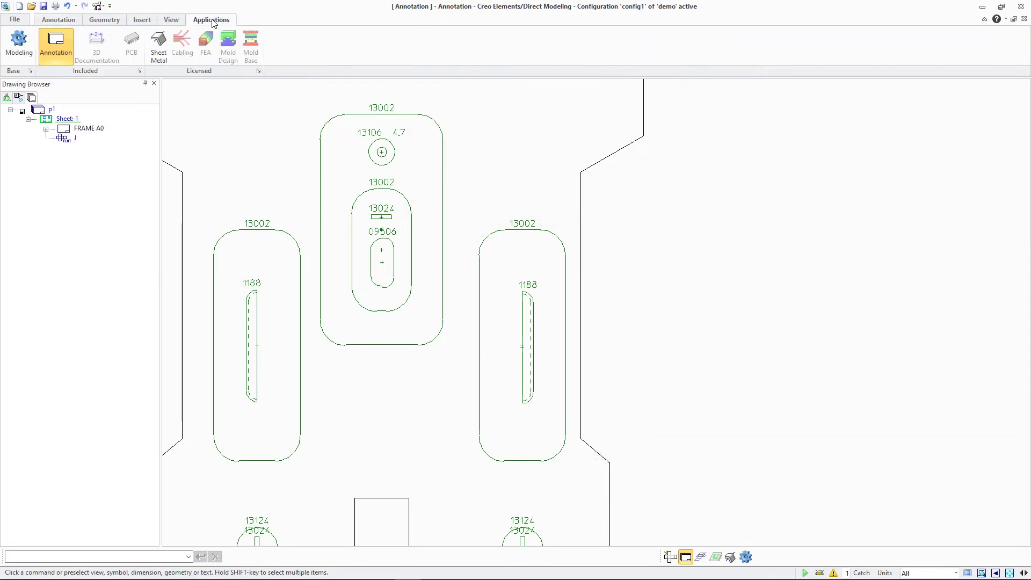
pyautogui.click(163, 49)
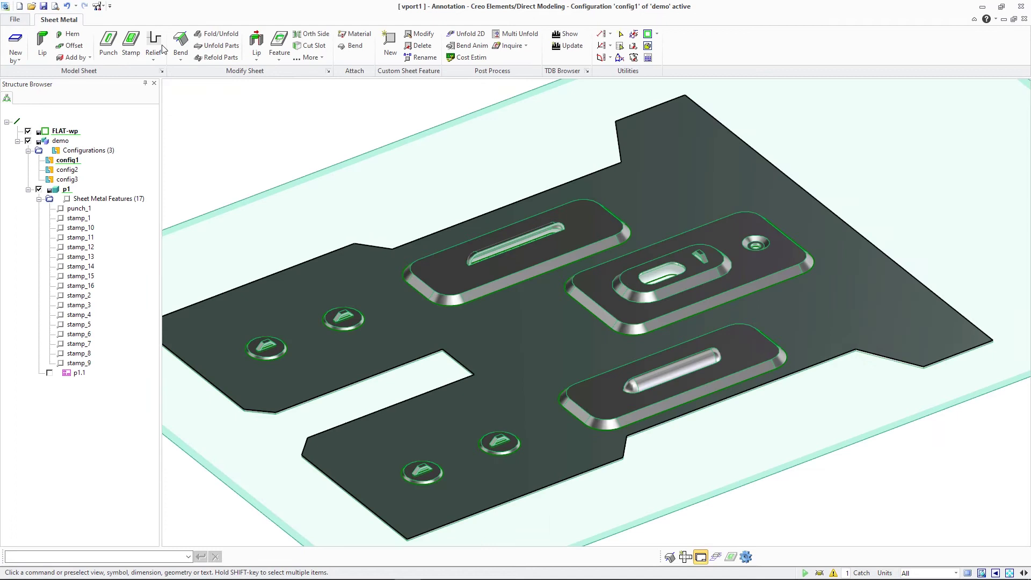
pyautogui.click(66, 160)
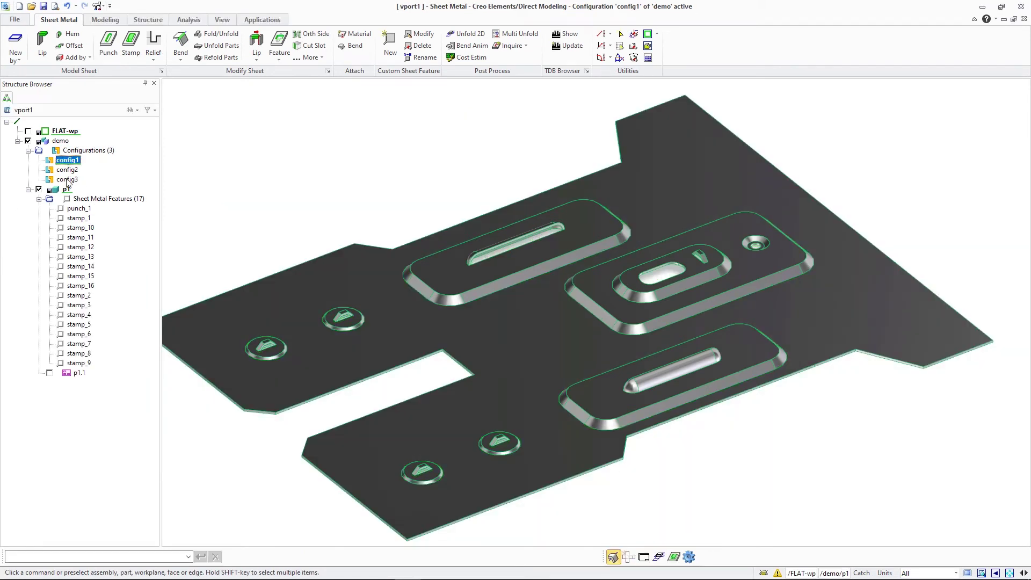
pyautogui.doubleClick(65, 178)
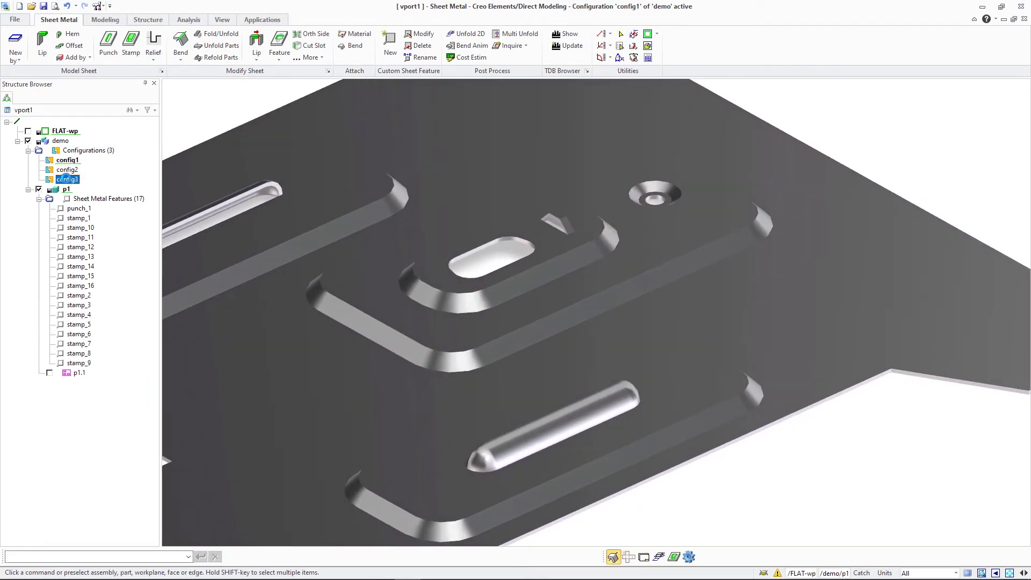
# - Delete the slot punch feature from the inner embossing
pyautogui.click(277, 59)
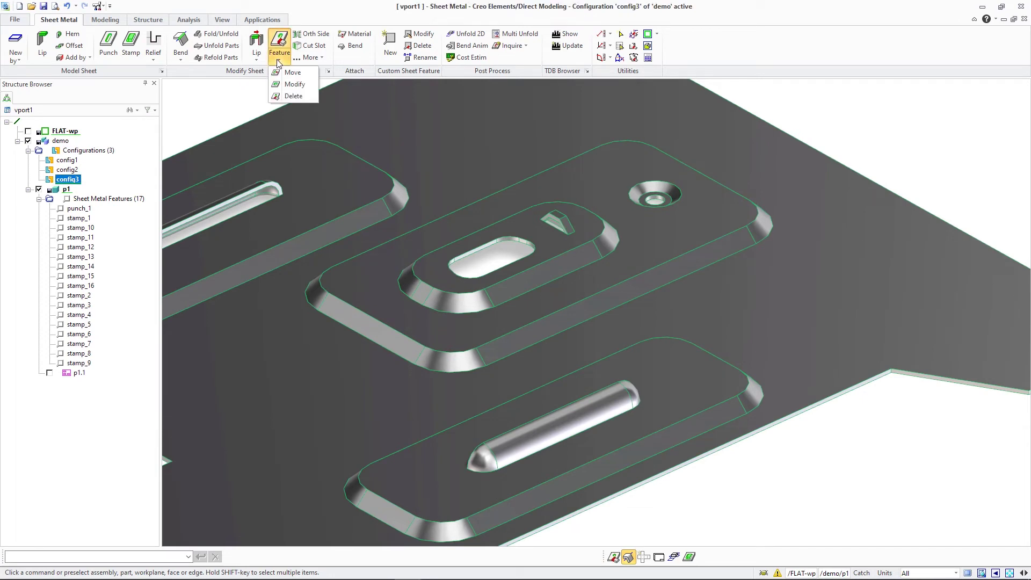
pyautogui.click(293, 96)
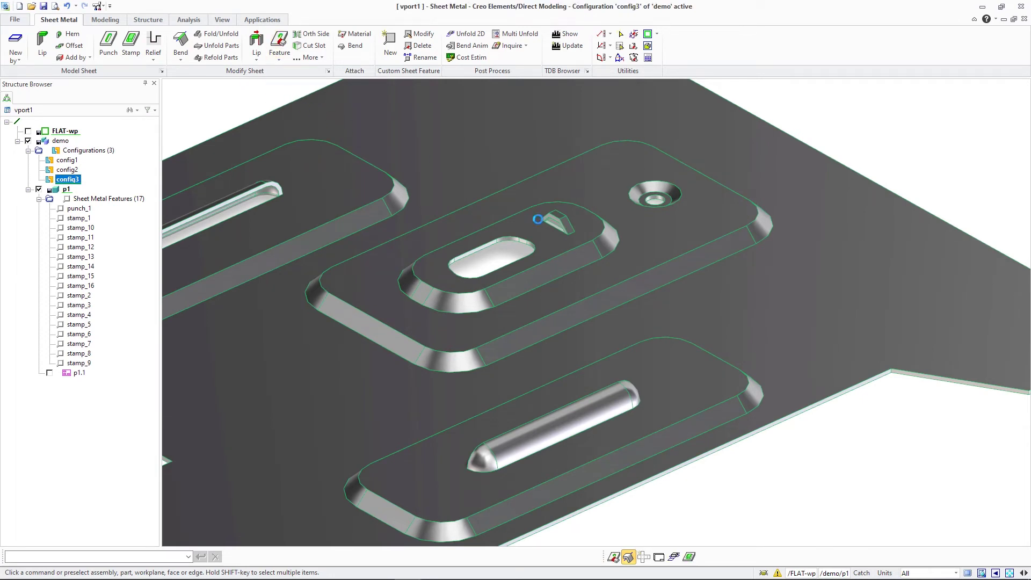
pyautogui.click(479, 248)
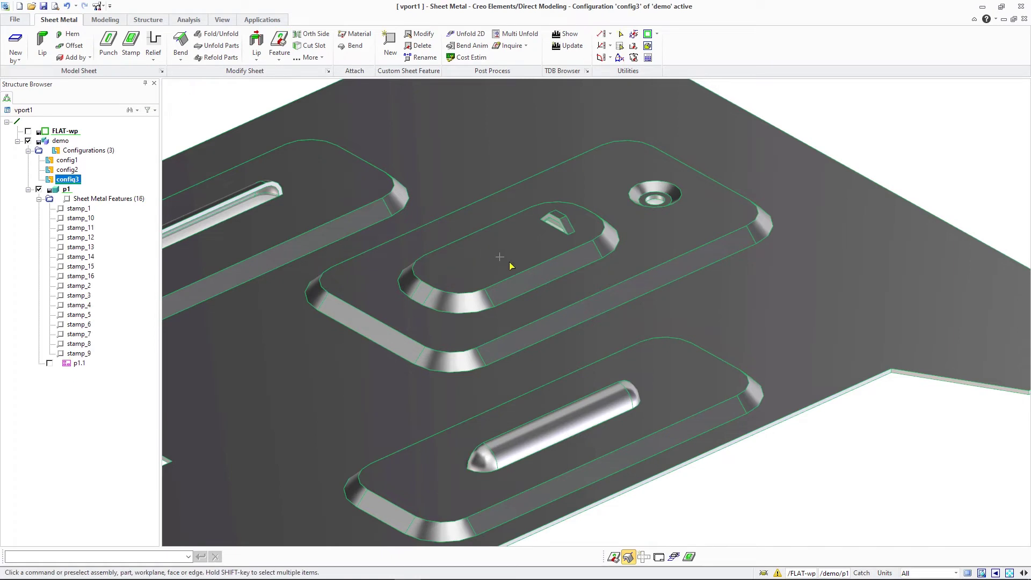
# - Modify the inner embossing to use the 60 × 15 rectangular rounded embossing tool with radius 5, depth 2.8 and angle 45
pyautogui.click(532, 283)
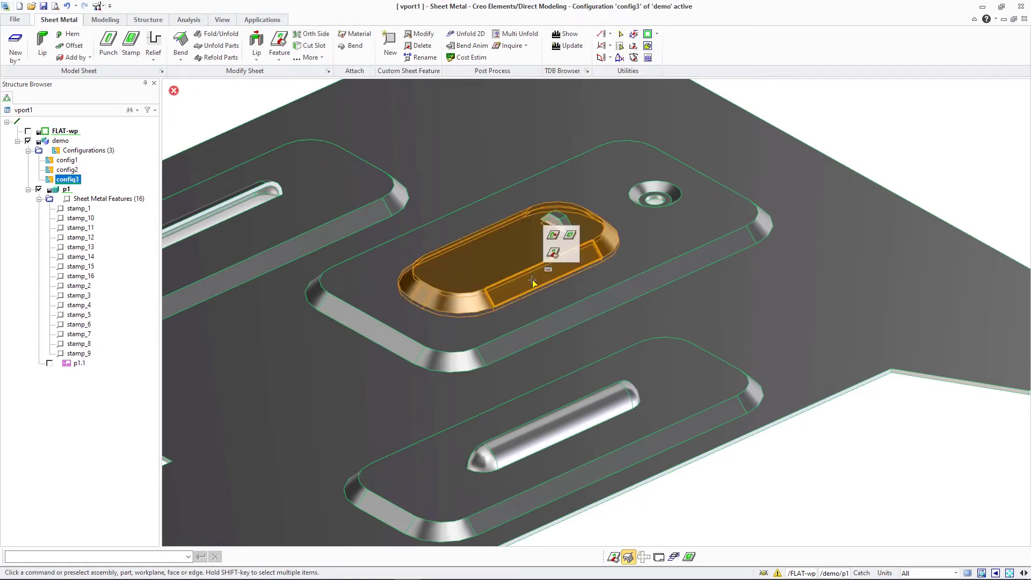
pyautogui.click(551, 254)
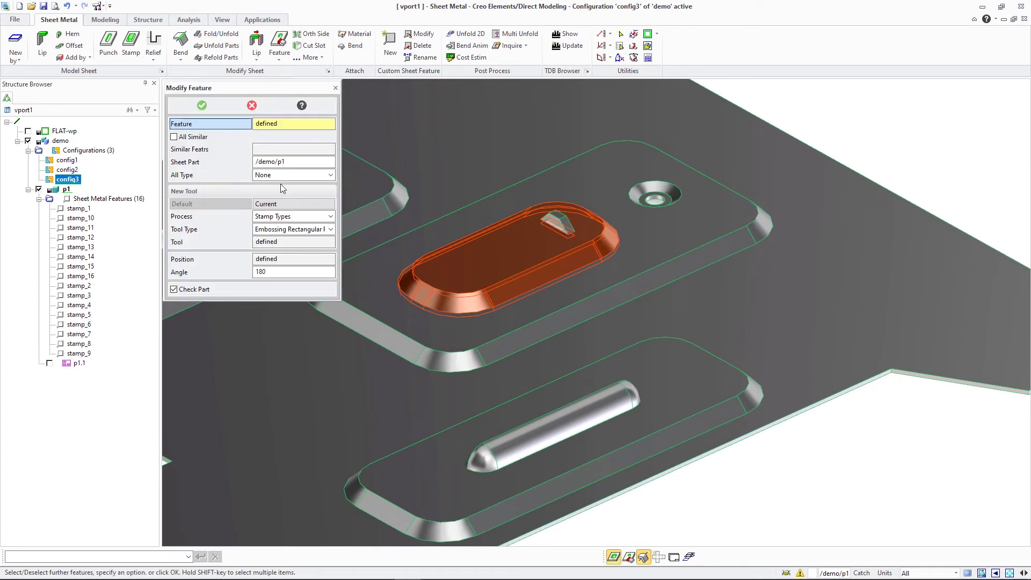
pyautogui.click(229, 241)
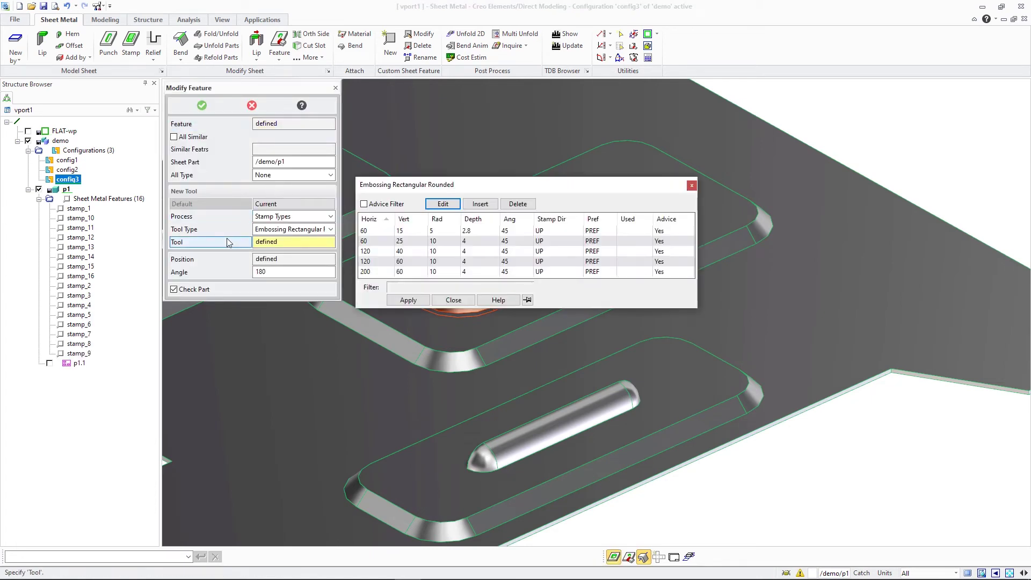
pyautogui.doubleClick(375, 232)
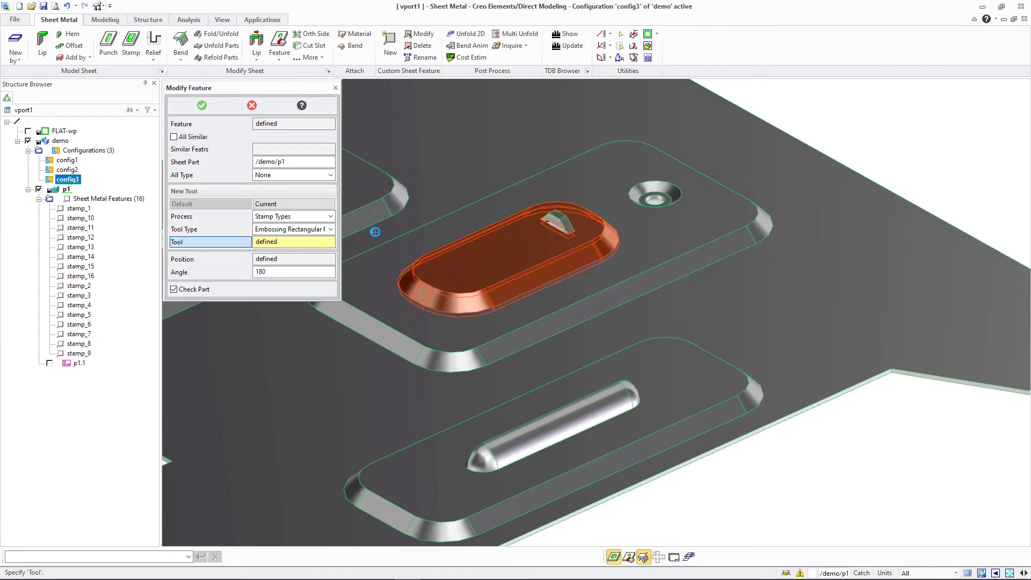
pyautogui.click(202, 105)
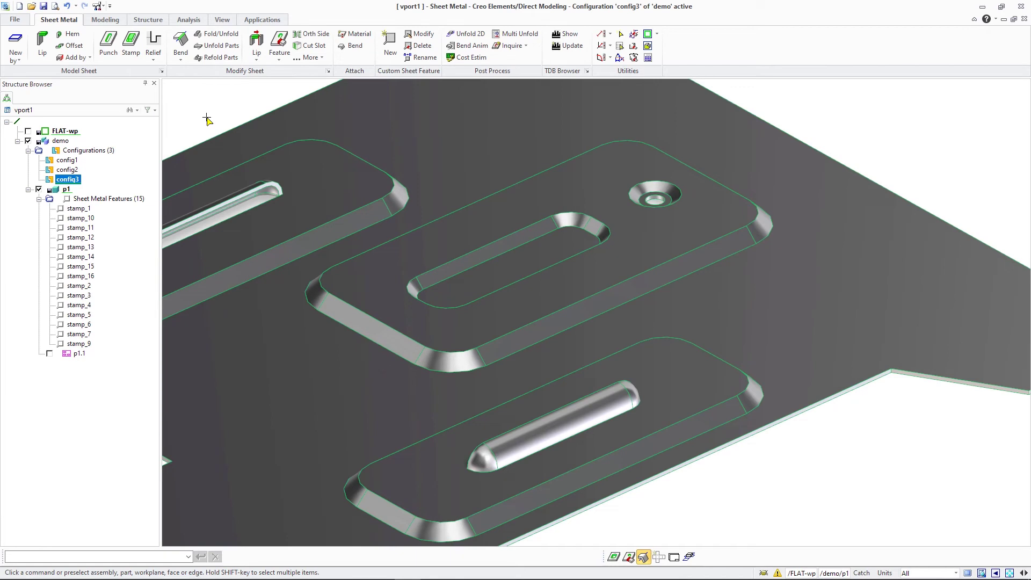
# - Move the embossing containing the raised rounded bead lengthwise along the sheet, toward the notched edge of the part
pyautogui.click(573, 482)
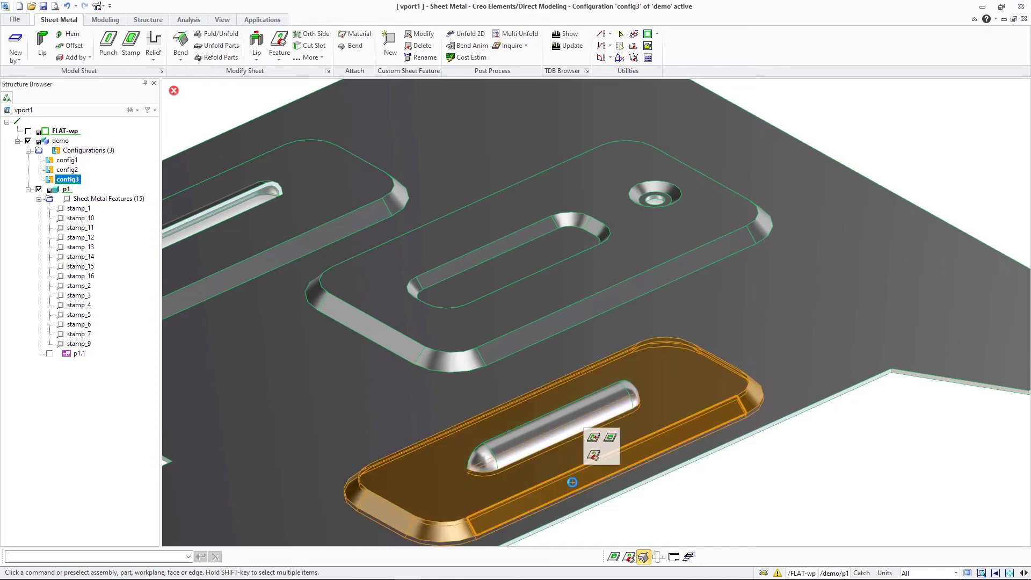
pyautogui.click(594, 439)
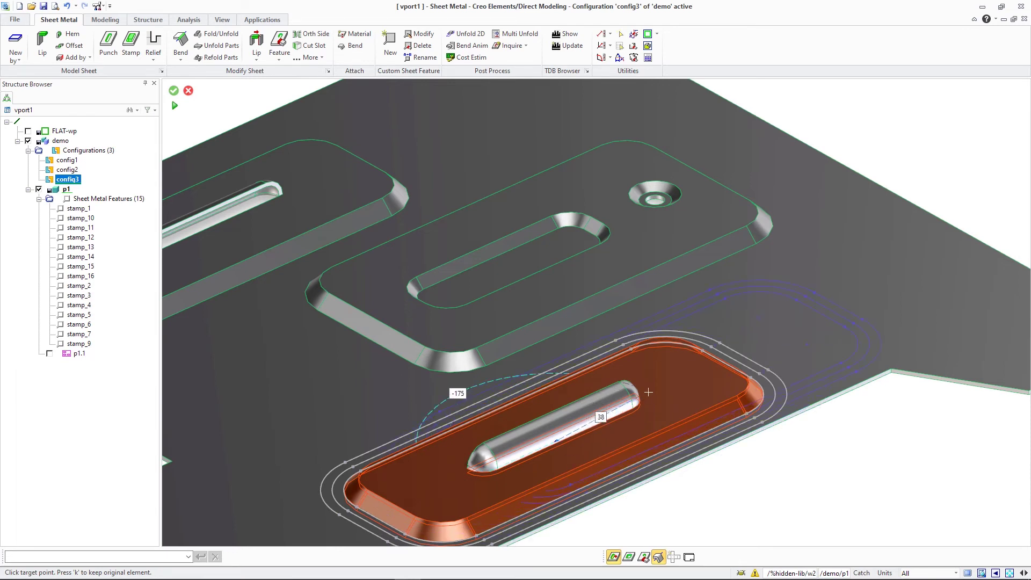
pyautogui.click(703, 373)
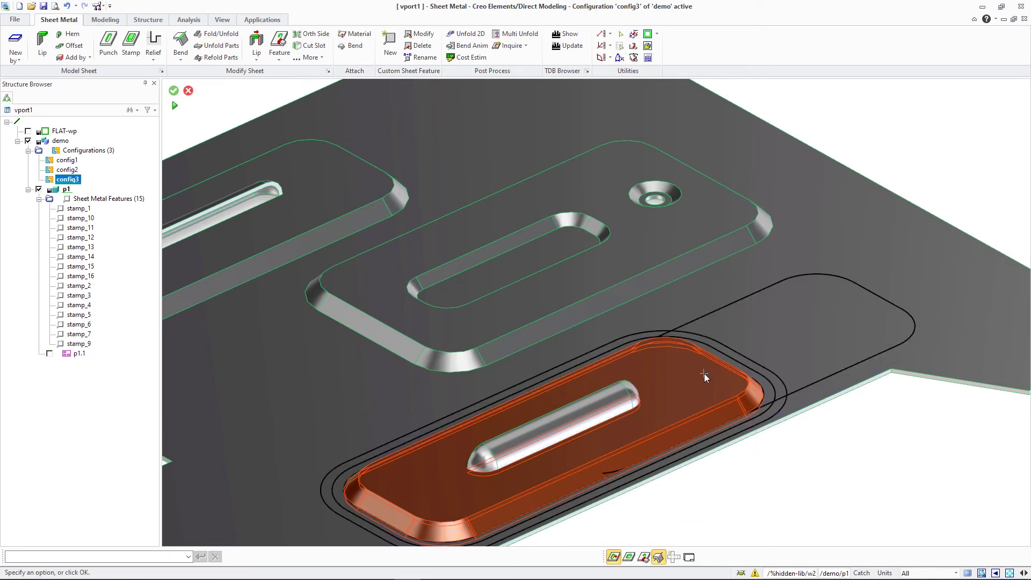
pyautogui.middleClick(704, 373)
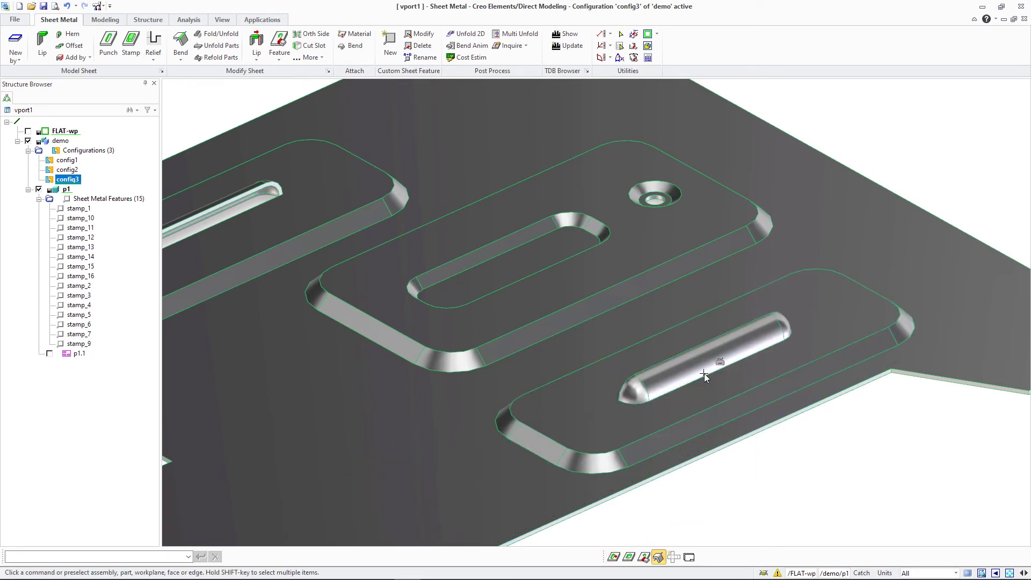